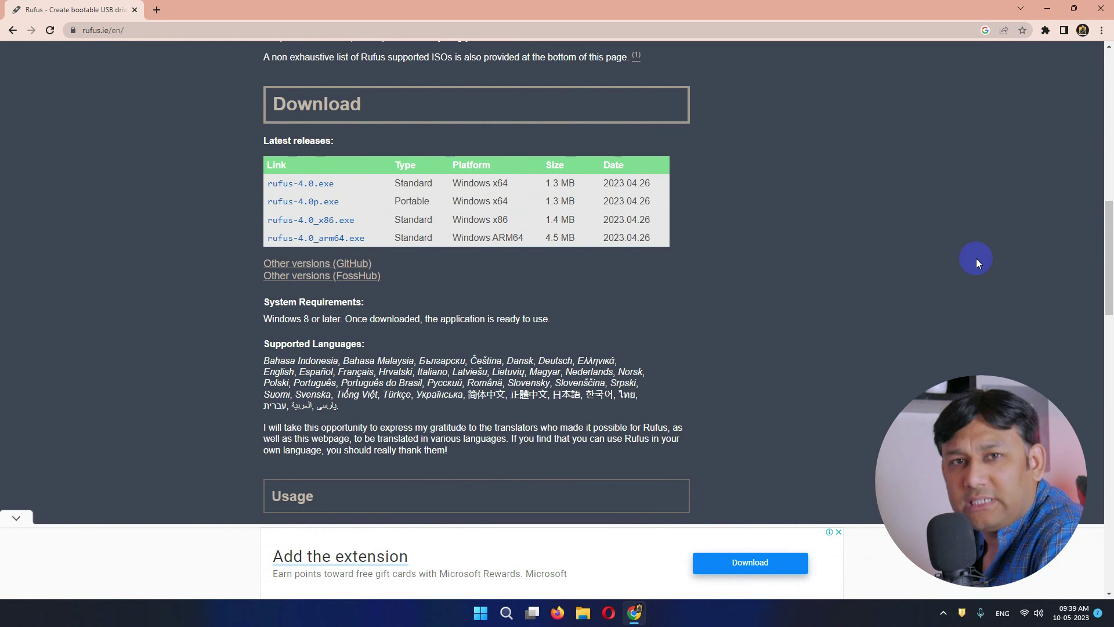
Download the standard Windows x64 release rufus-4.0.exe from the latest releases
left_click(280, 184)
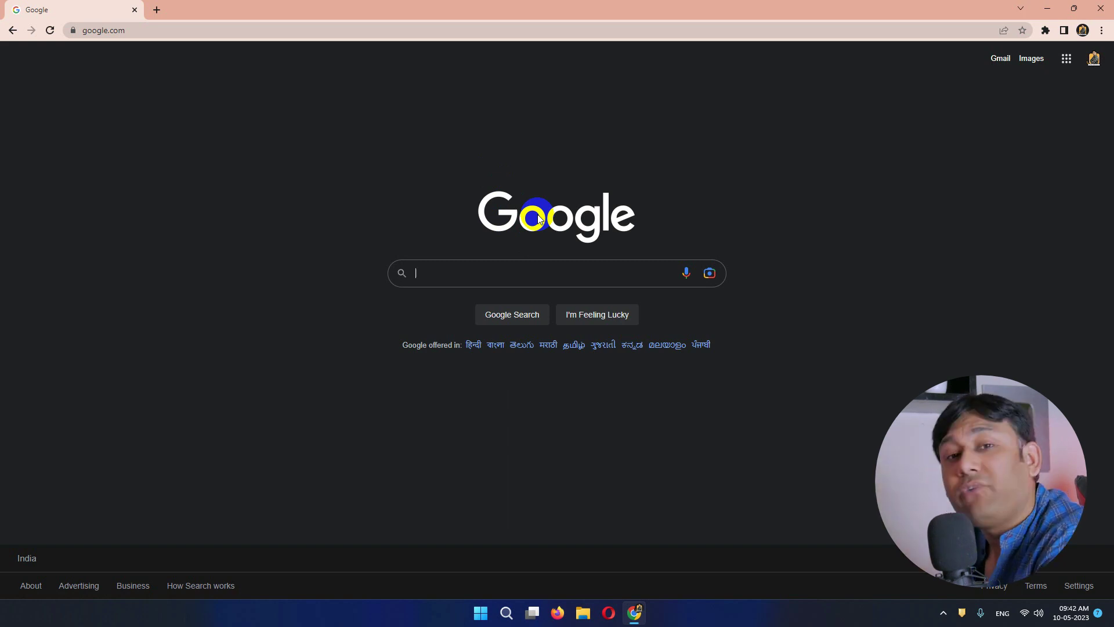
Search Google for "windows 11 download", open Microsoft's Windows 11 download page and examine the Create Windows 11 Installation Media section
type("windows ")
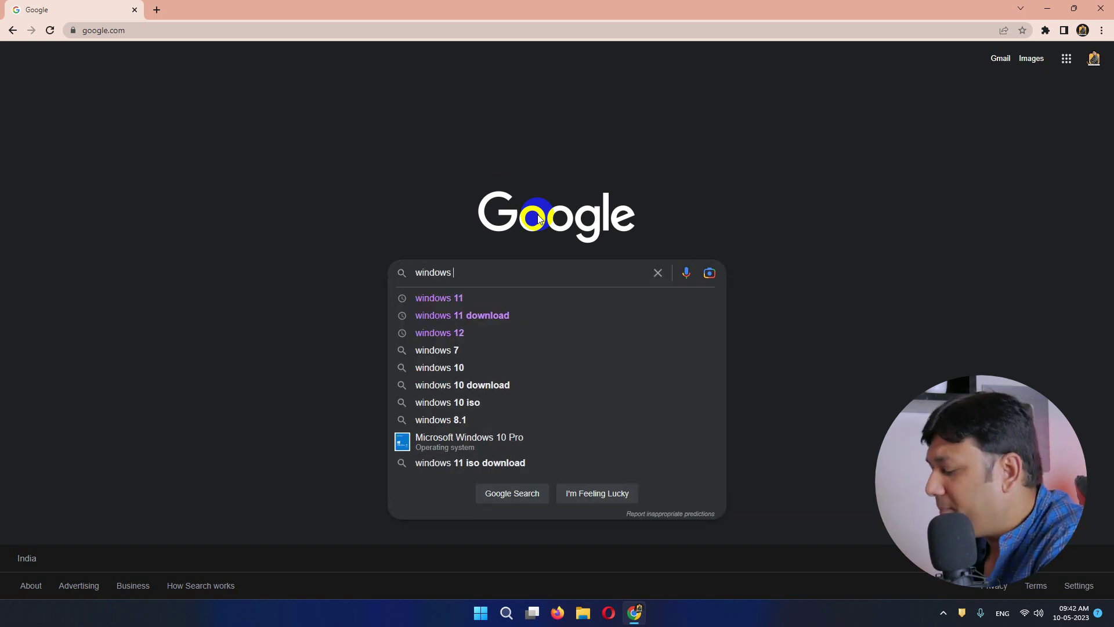
type("11 download")
key("Return")
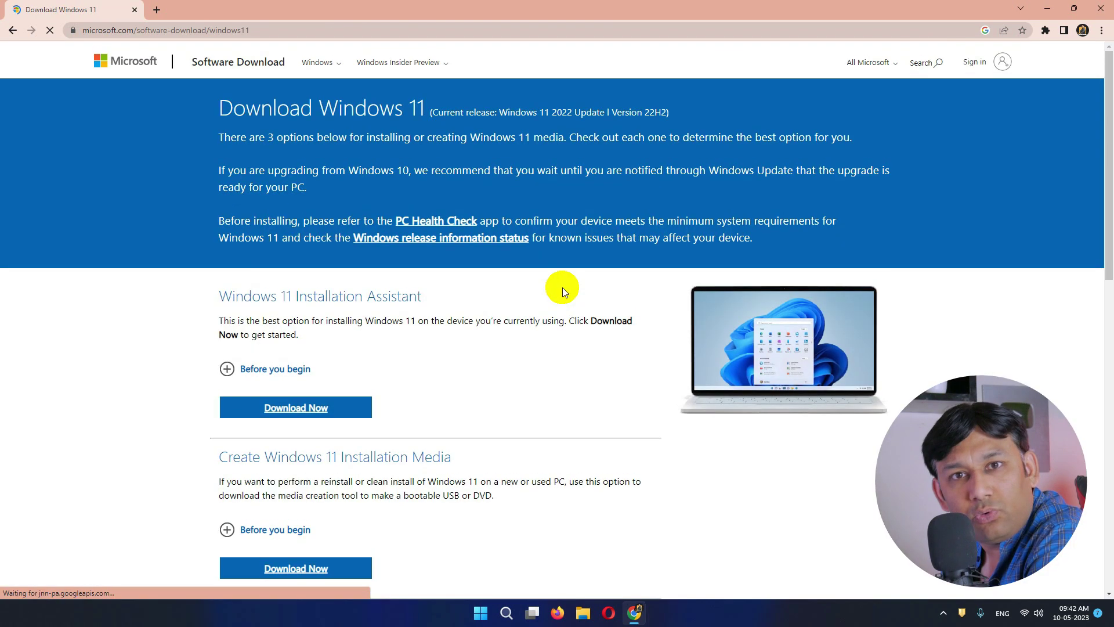
scroll(562, 287, "down", 4)
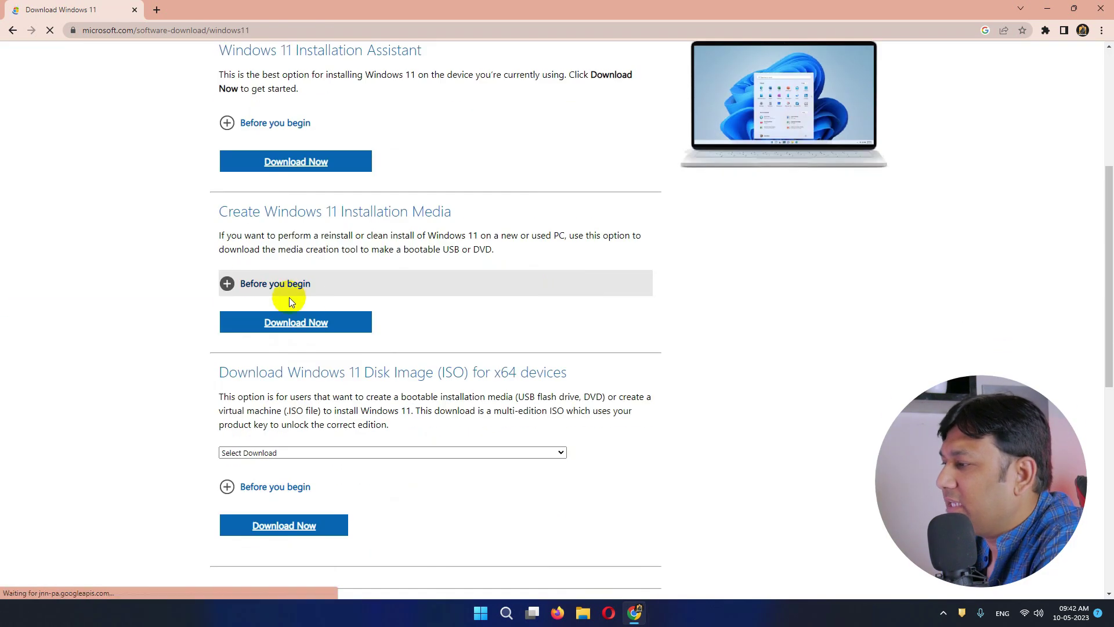
left_click_drag(218, 211, 451, 211)
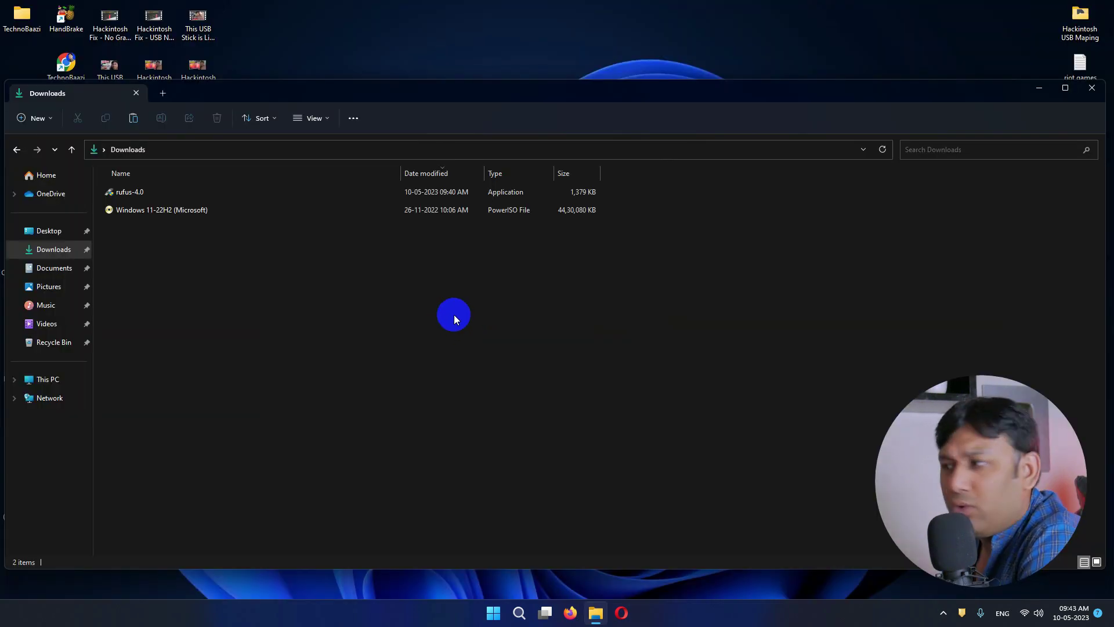
Run rufus-4.0 from the Downloads folder as administrator, allow it to make changes, and close the folder window
left_click(135, 192)
right_click(135, 192)
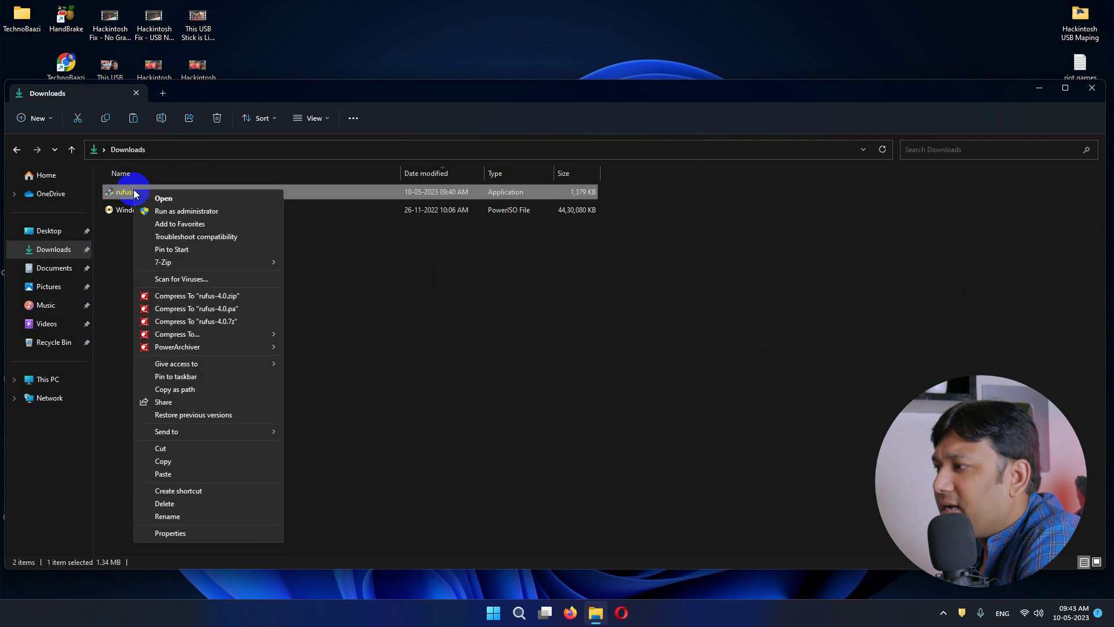
left_click(158, 210)
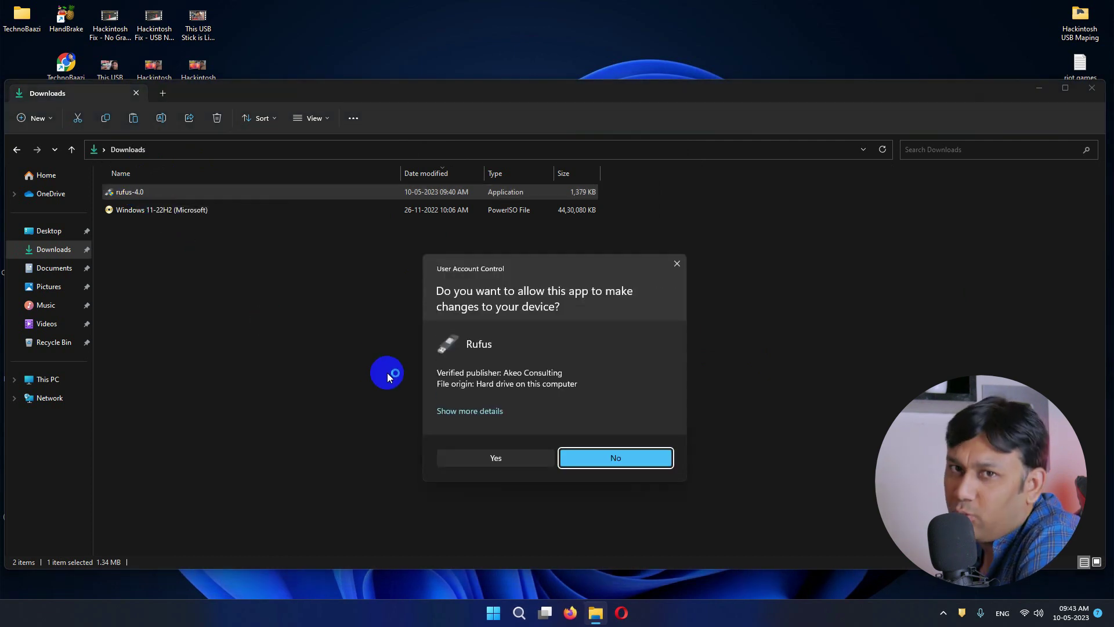
left_click(503, 459)
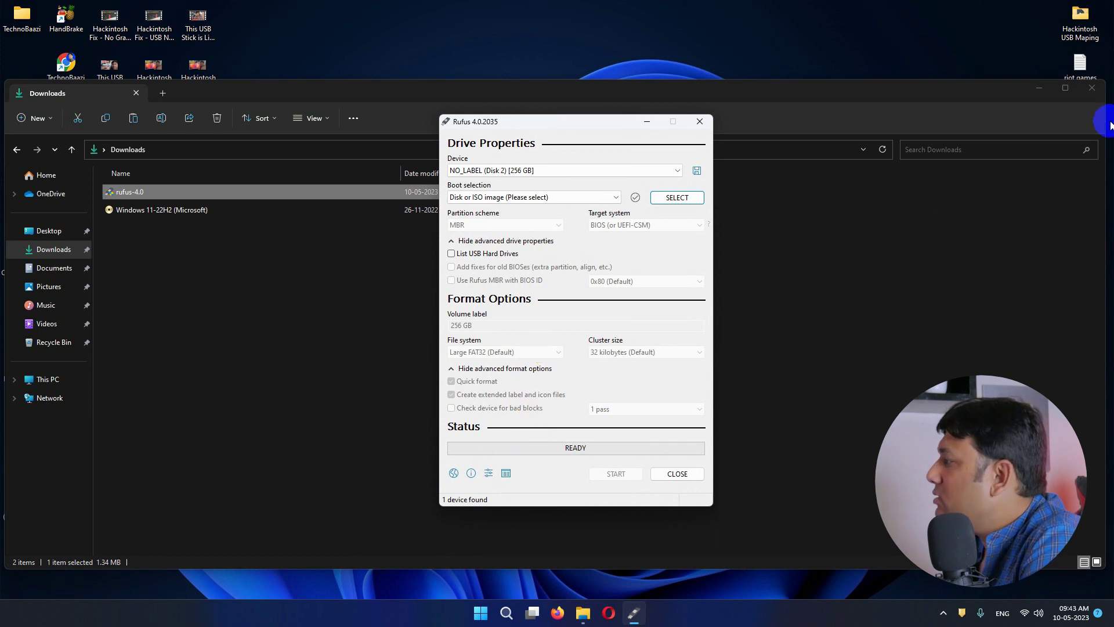
left_click(1091, 88)
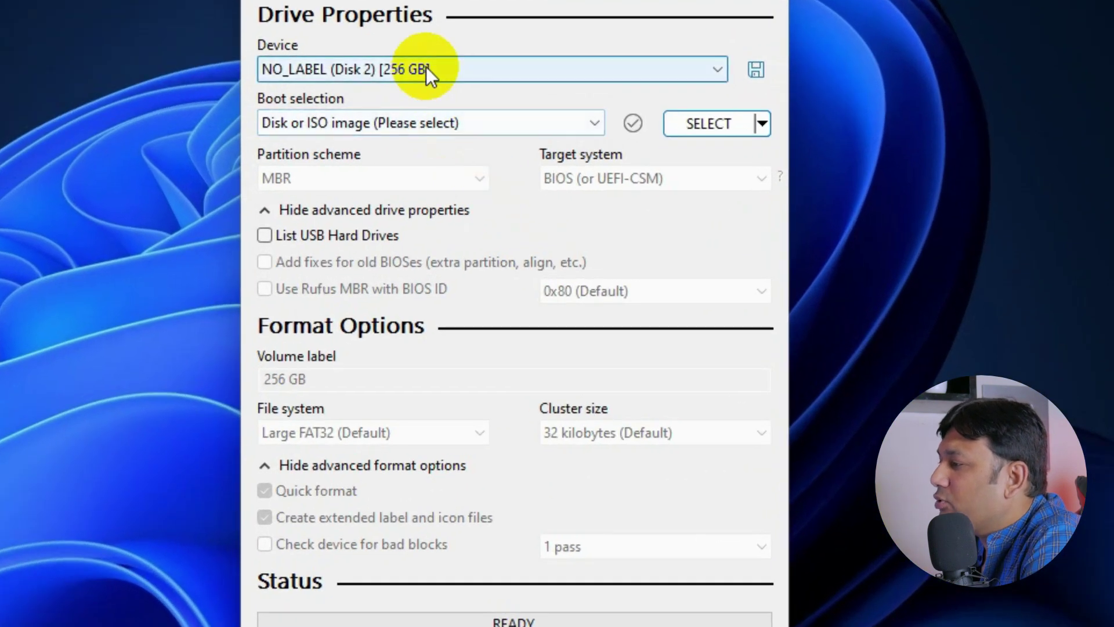
Enable listing of USB hard drives and choose NO_LABEL (Disk 2) [256 GB] as the target device
left_click(531, 169)
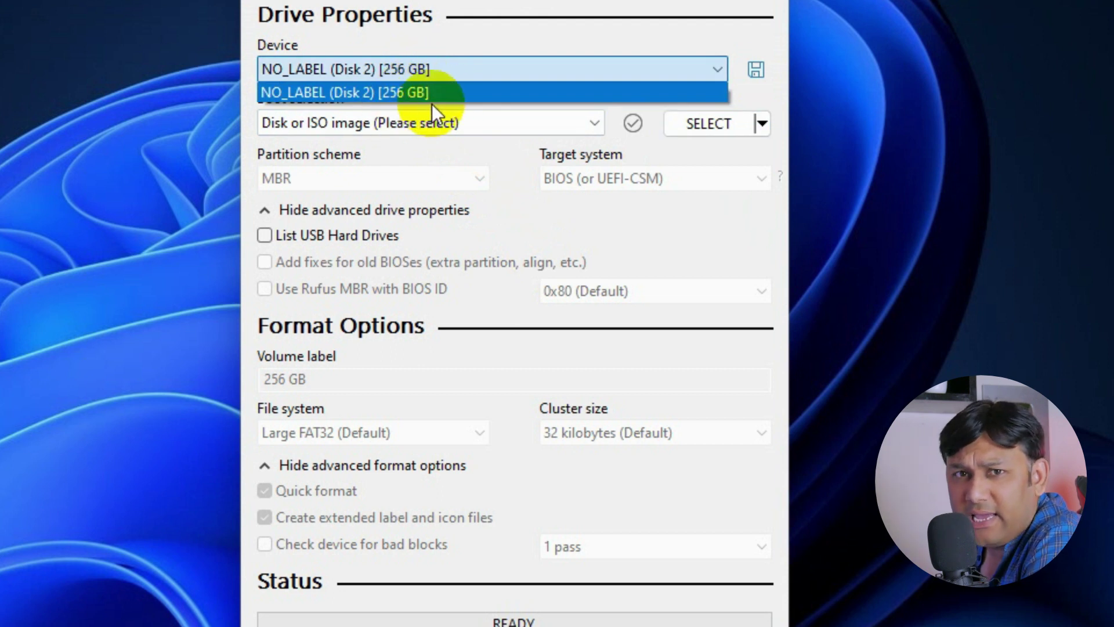
left_click(471, 69)
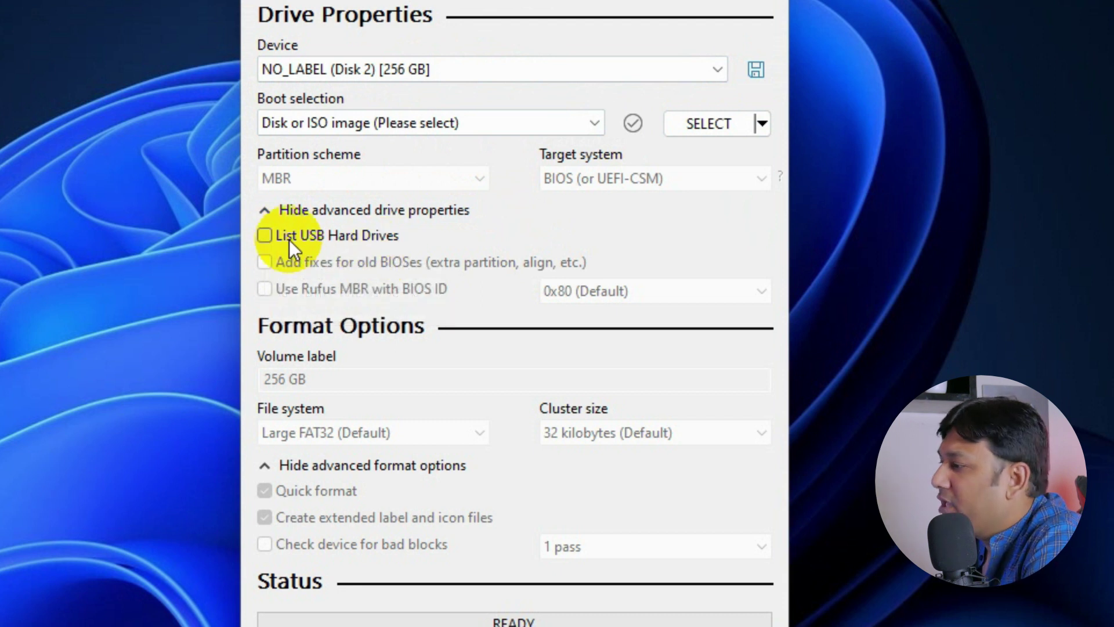
left_click(263, 237)
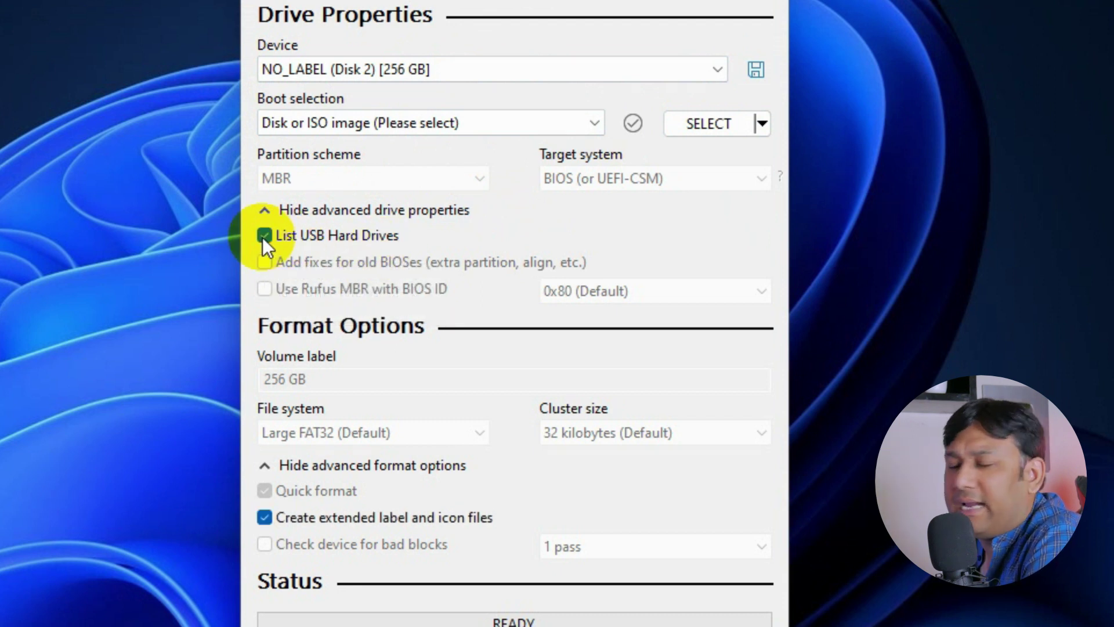
left_click(463, 75)
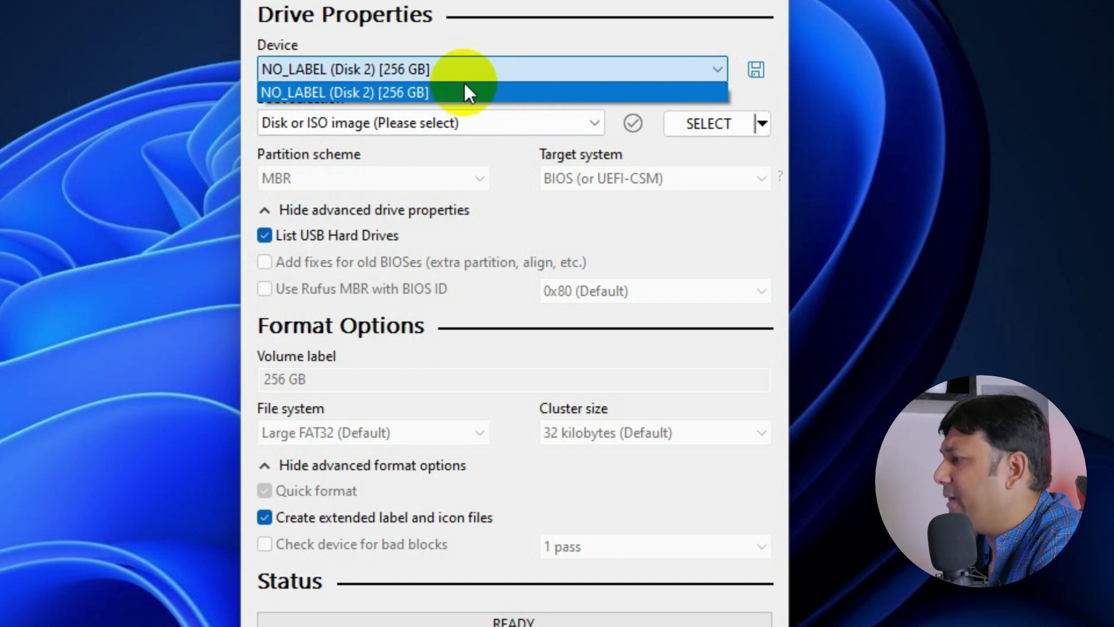
left_click(467, 83)
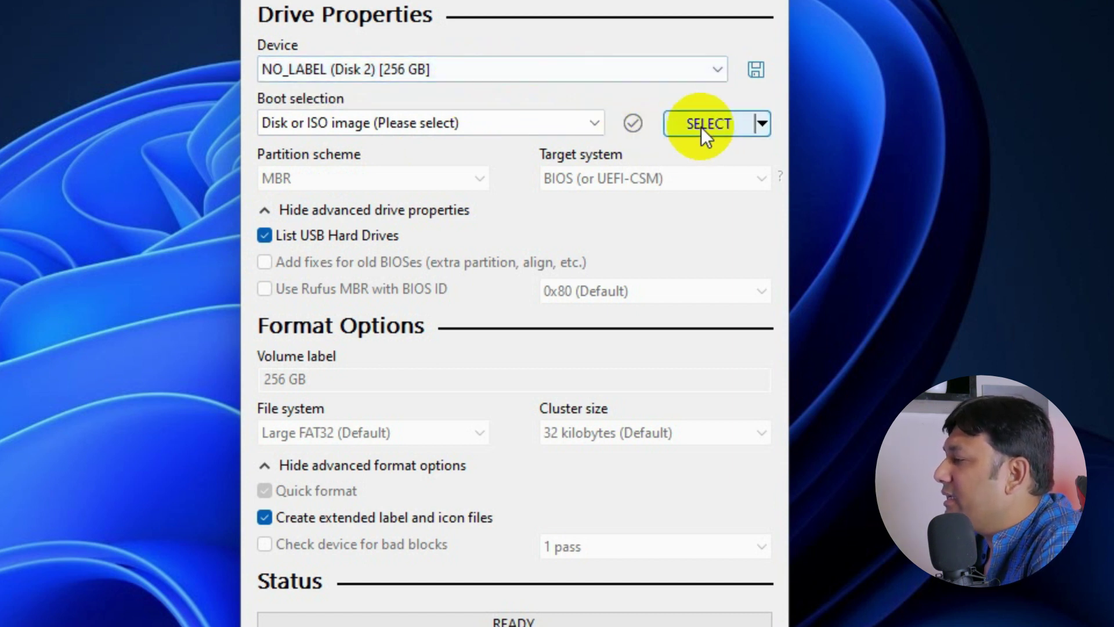
Load Windows 11-22H2 (Microsoft) from Downloads as the boot image and set the image option to Windows To Go
left_click(722, 127)
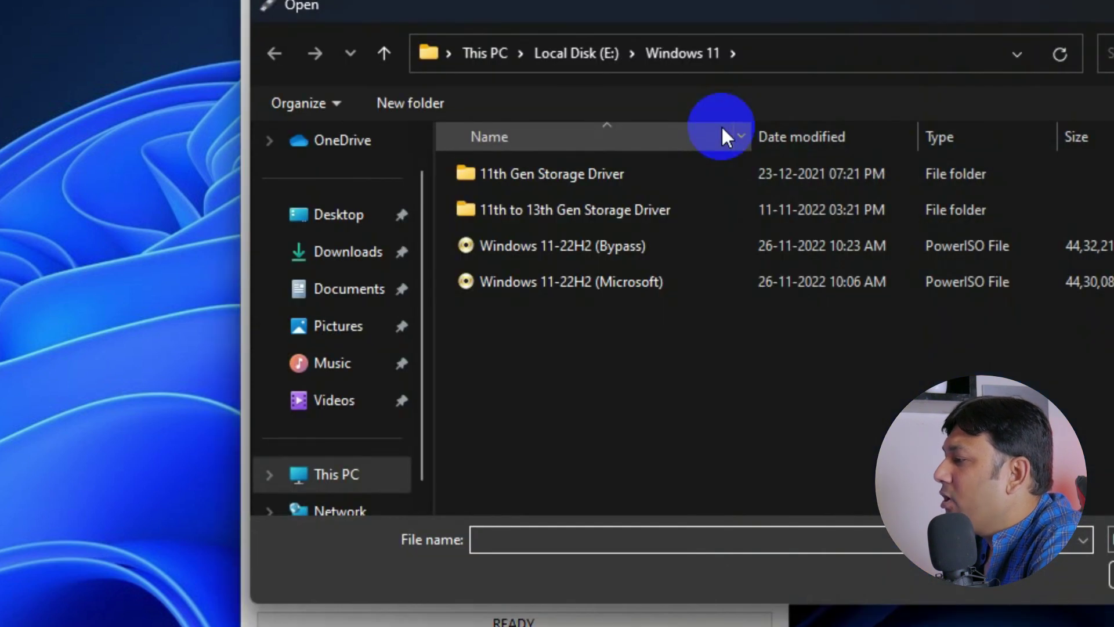
left_click(300, 255)
left_click(502, 250)
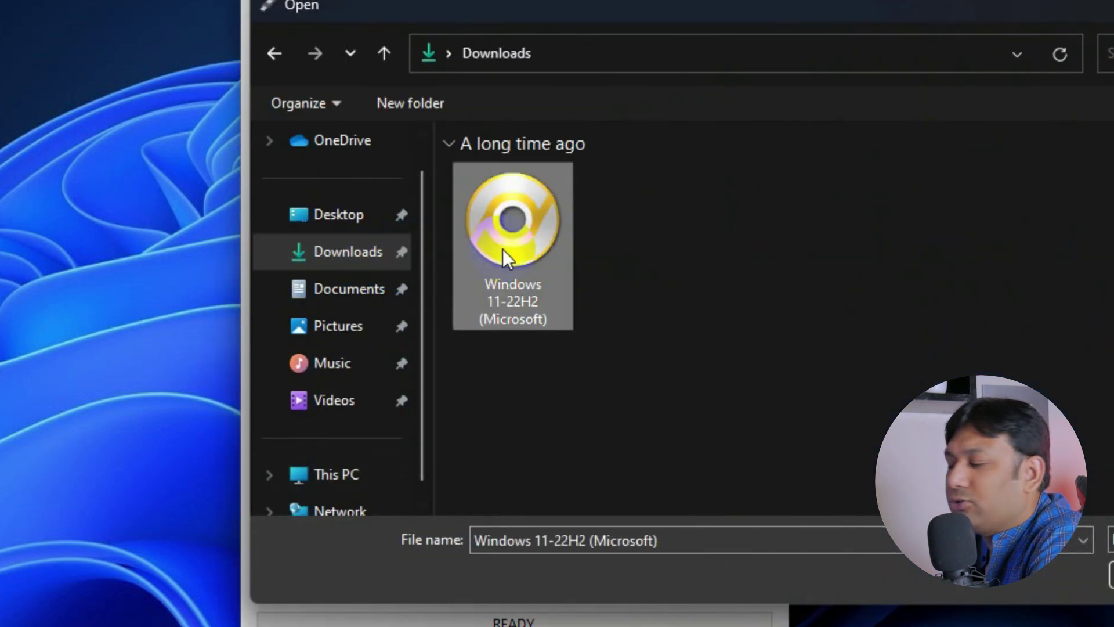
left_click(1080, 554)
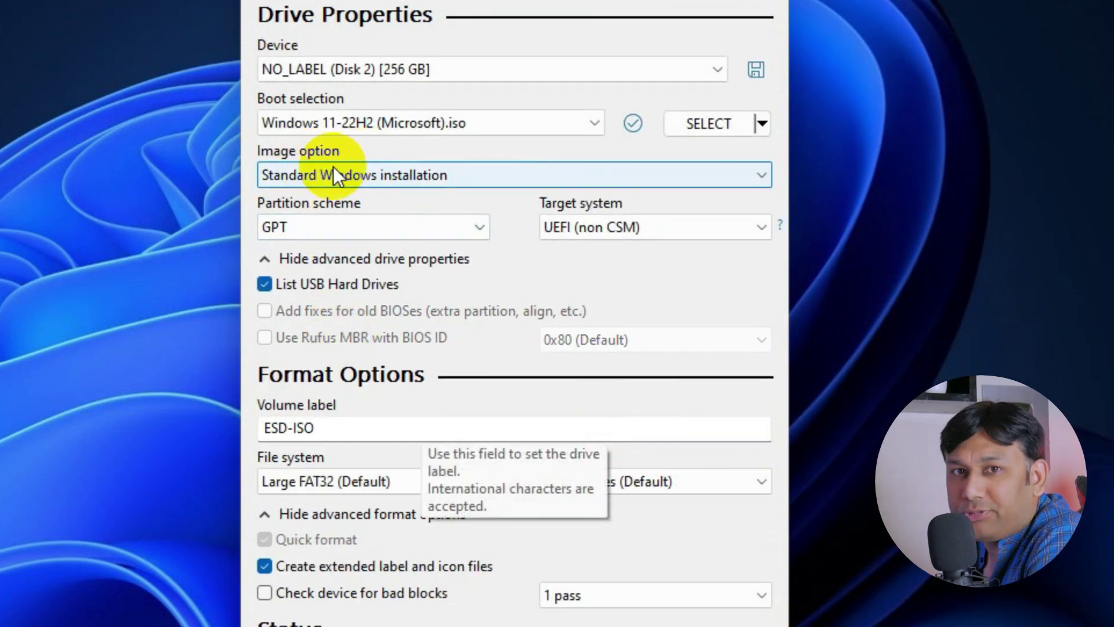
left_click(399, 174)
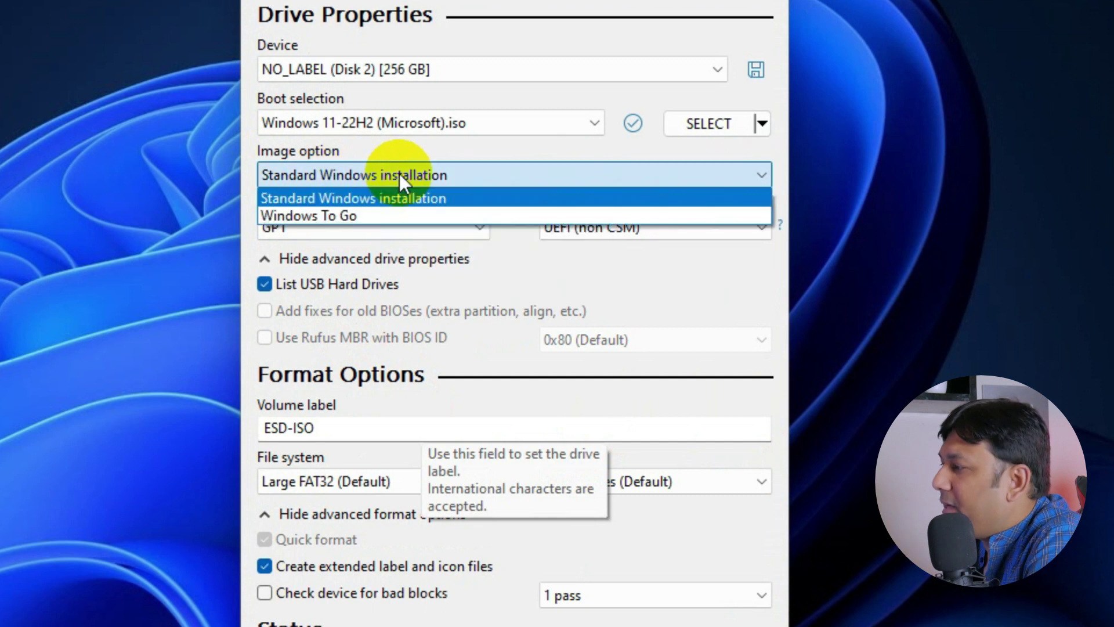
left_click(329, 214)
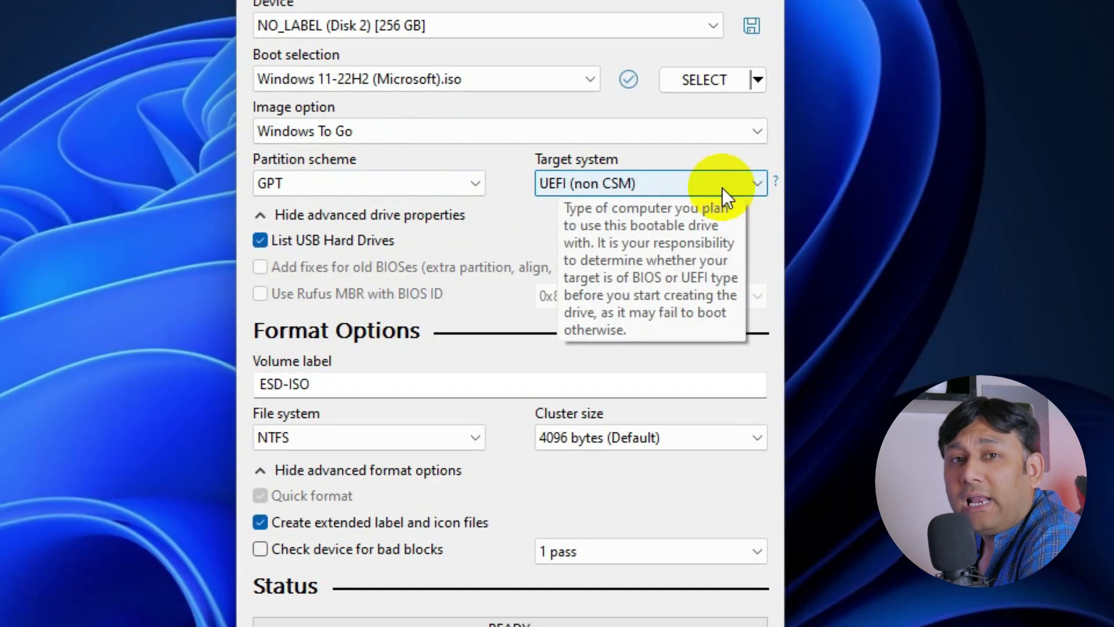
Switch the partition scheme to MBR and return it to GPT
left_click(467, 183)
left_click(413, 203)
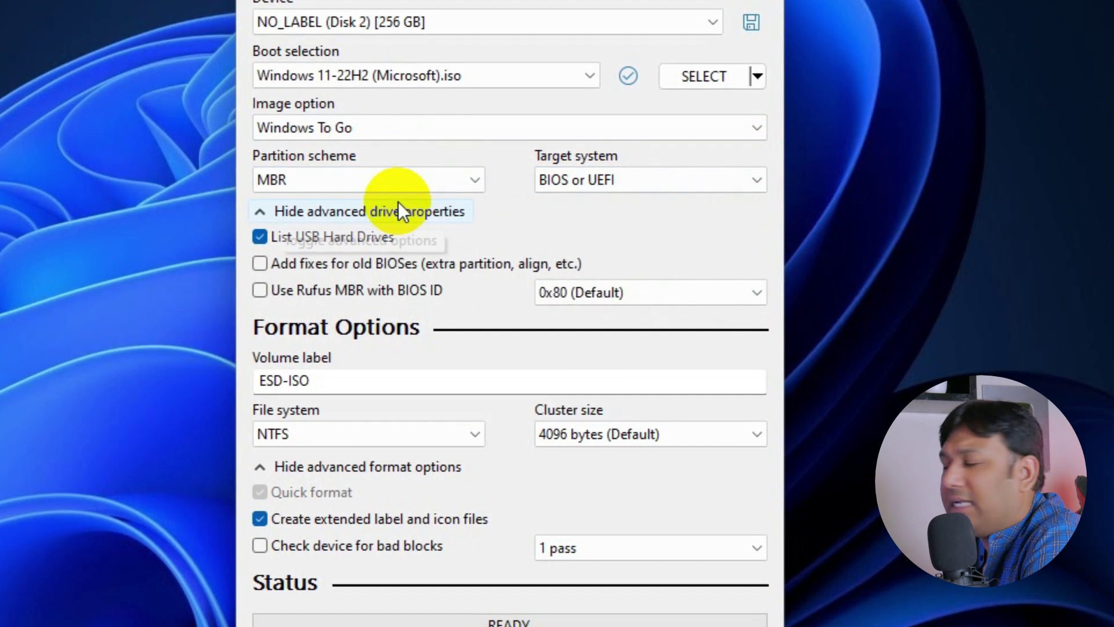
left_click(430, 181)
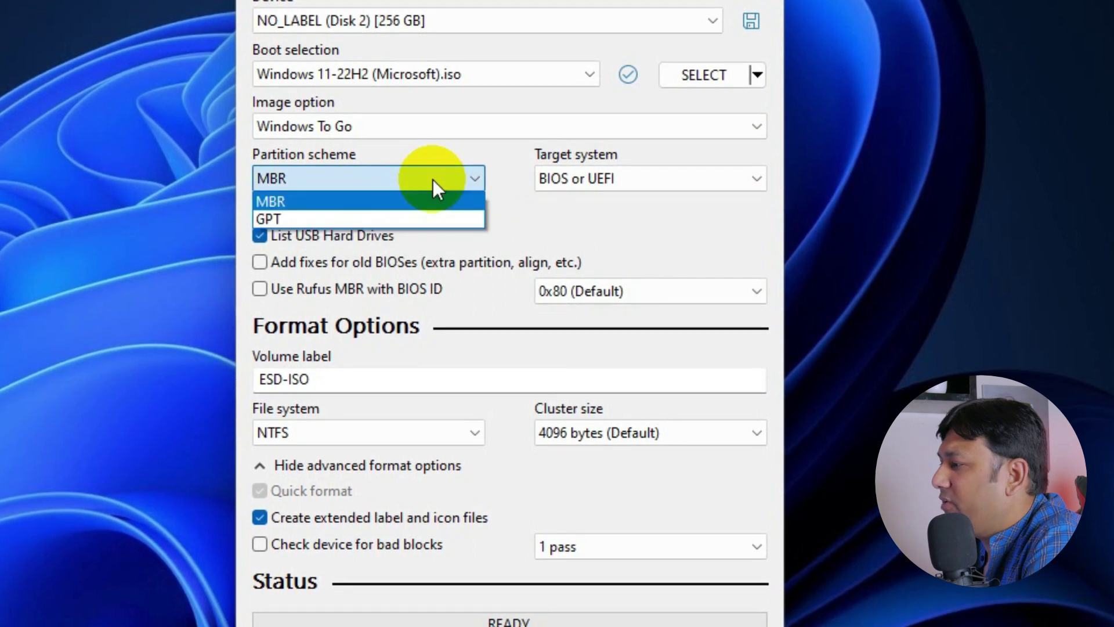
left_click(322, 217)
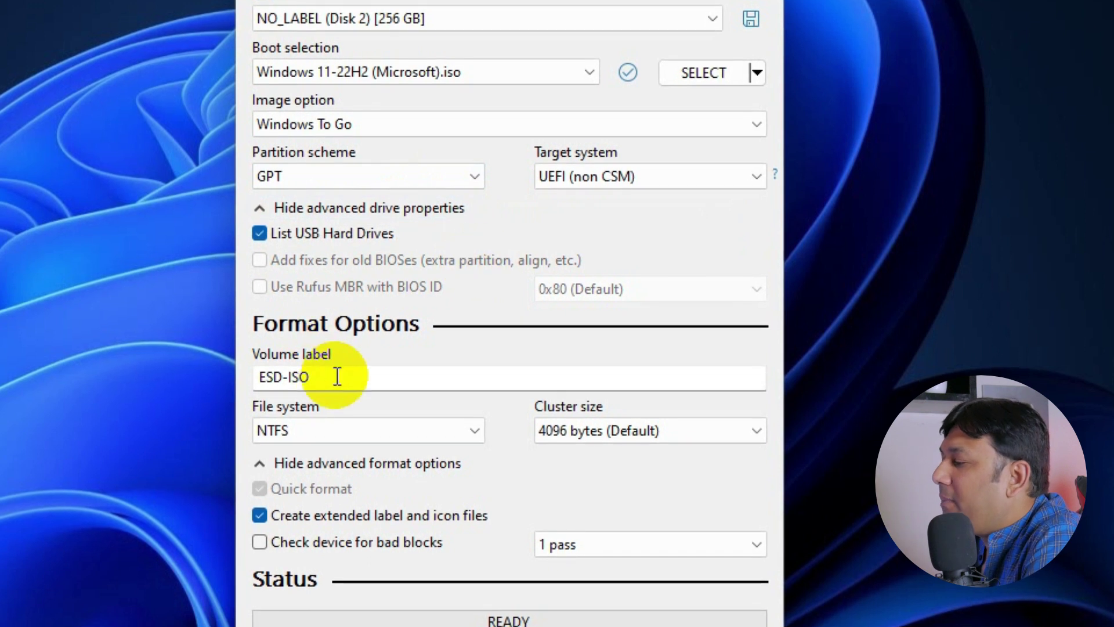
Set the drive's volume label to Win-11
left_click_drag(336, 379, 228, 380)
type("Win")
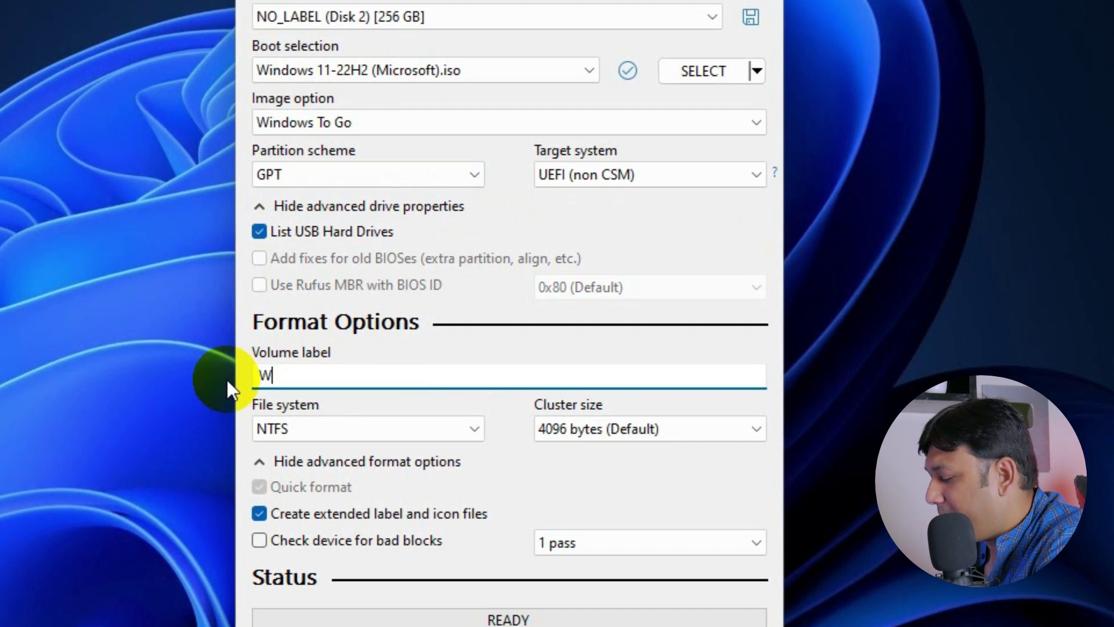
type("-11")
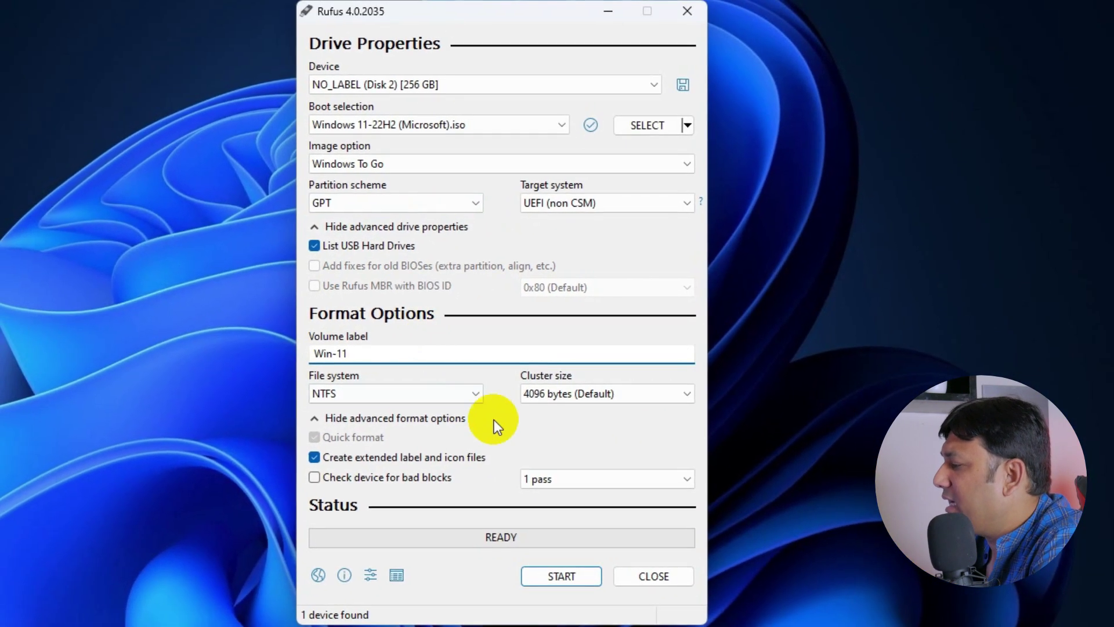
Start creating the drive and choose Windows 11 Pro as the version to install
left_click(565, 580)
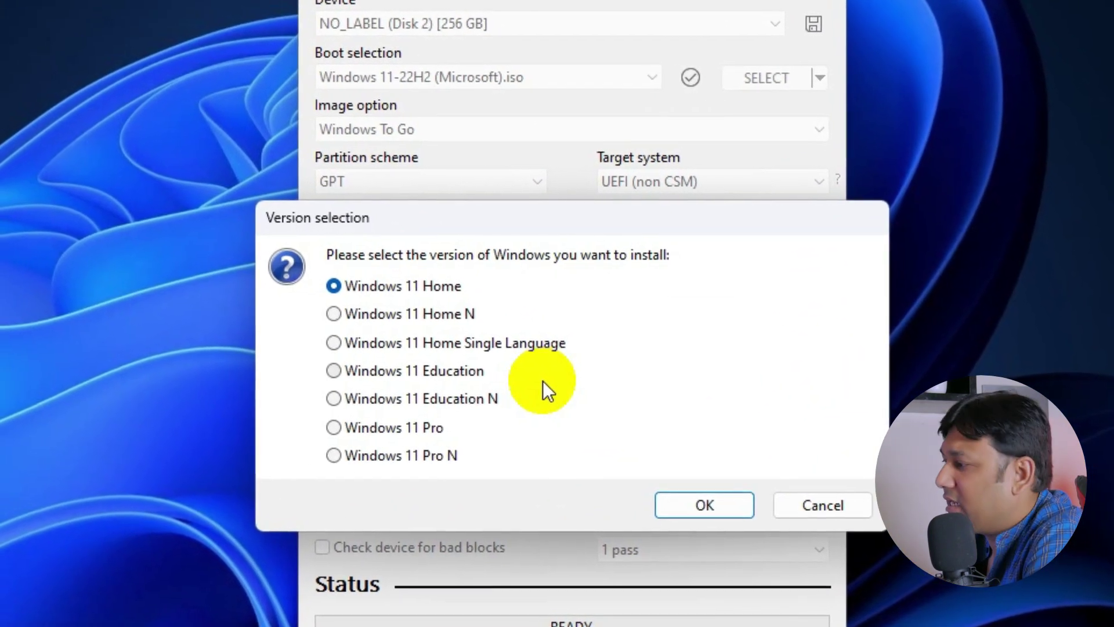
left_click(410, 430)
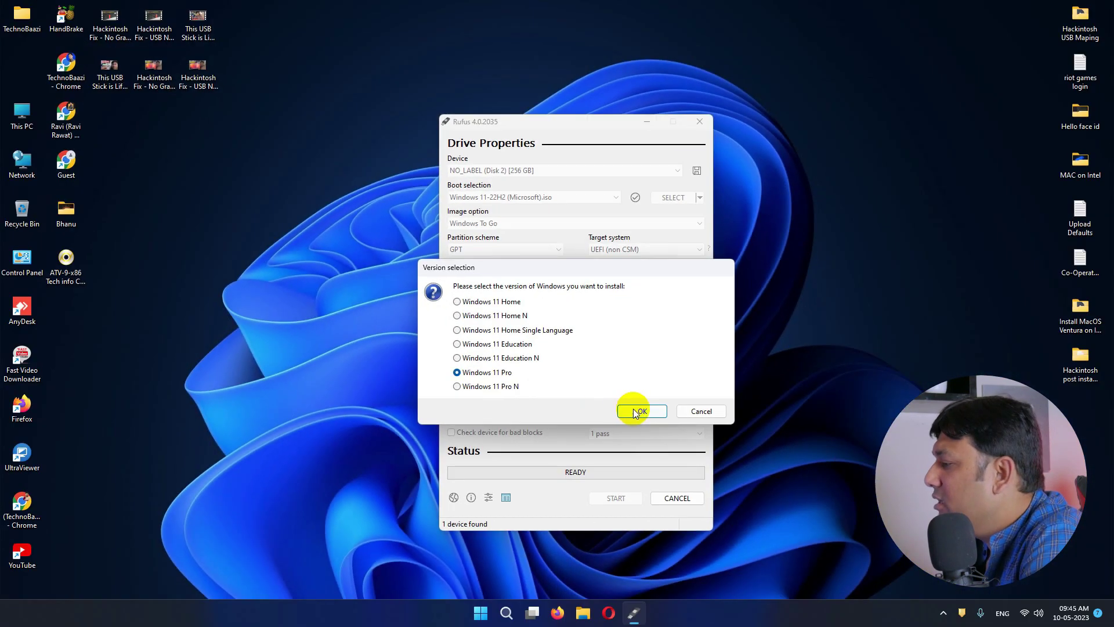
left_click(721, 508)
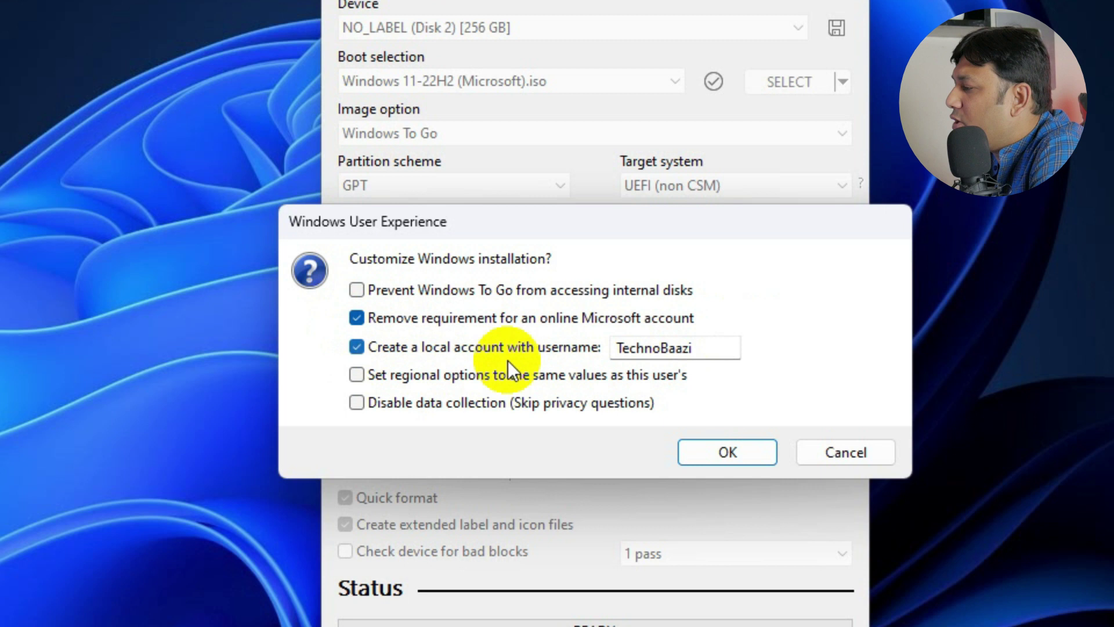
Turn on this user's regional options and disabled data collection for the installation, and accept erasing the drive to begin writing
left_click(725, 348)
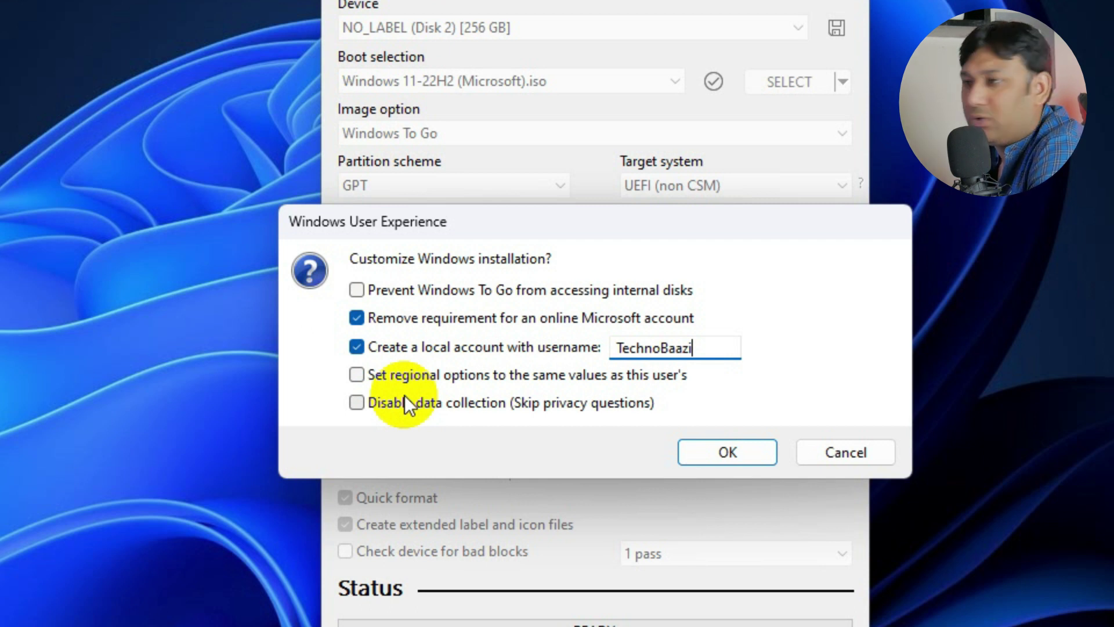
left_click(357, 375)
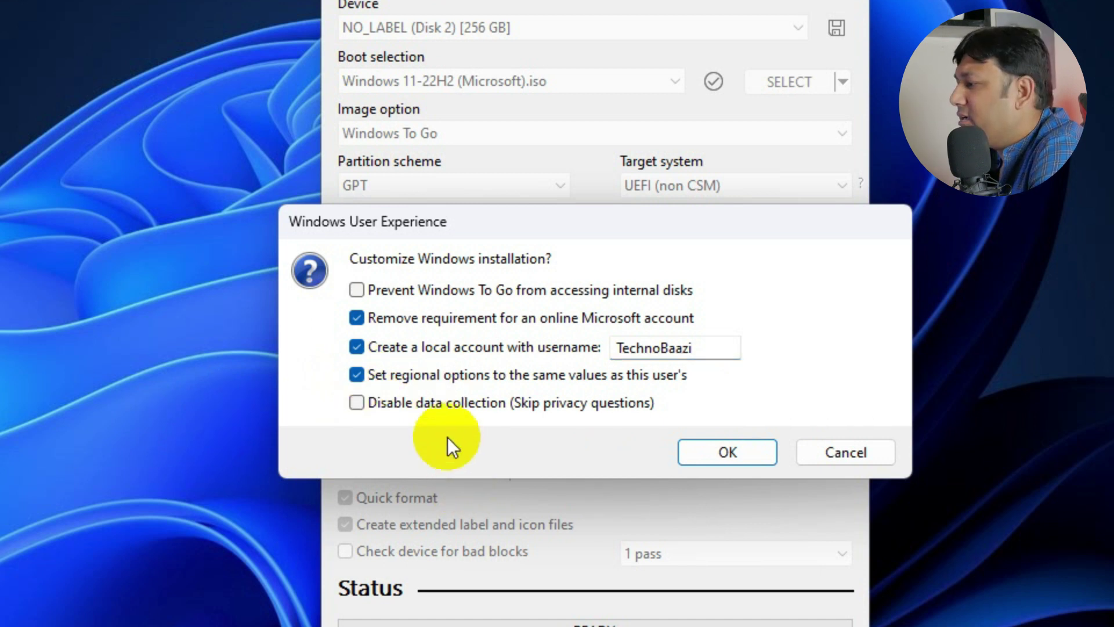
left_click(358, 404)
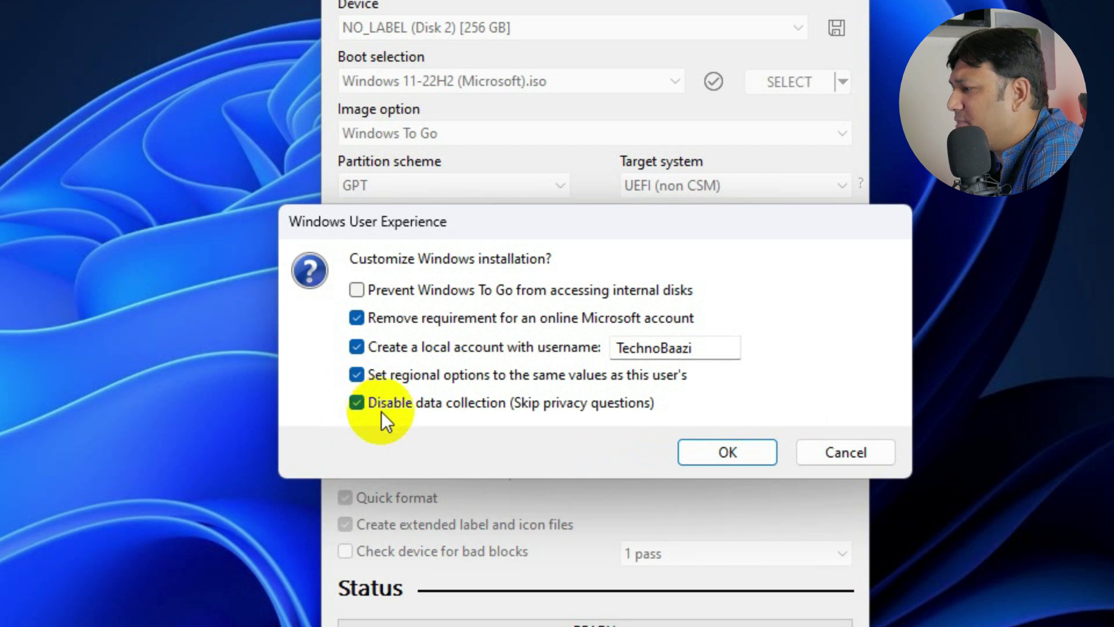
left_click(723, 451)
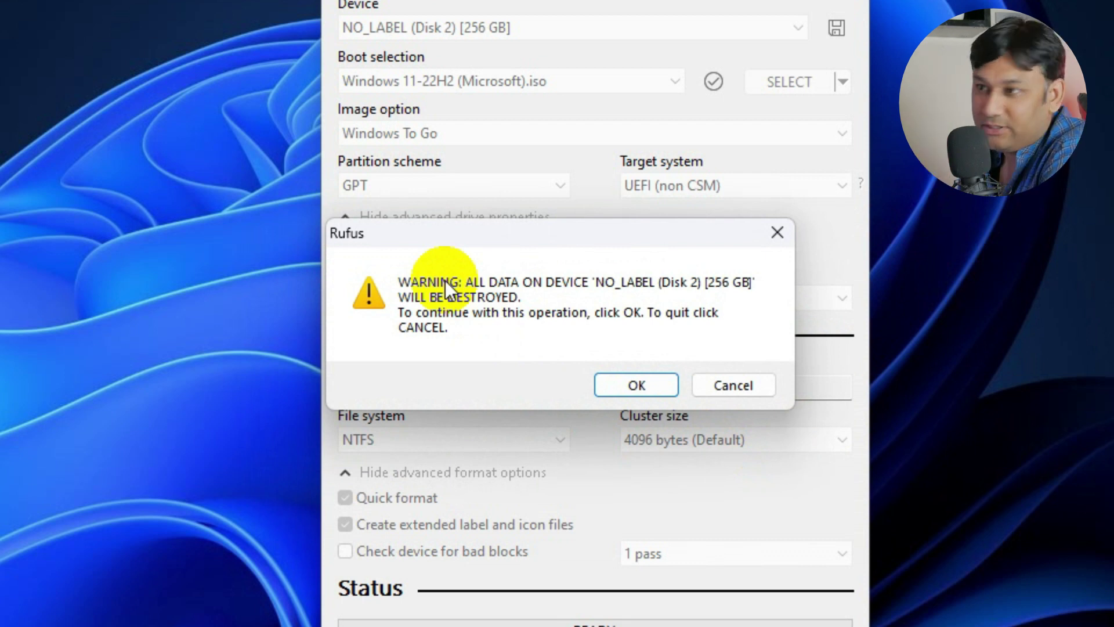
left_click(659, 385)
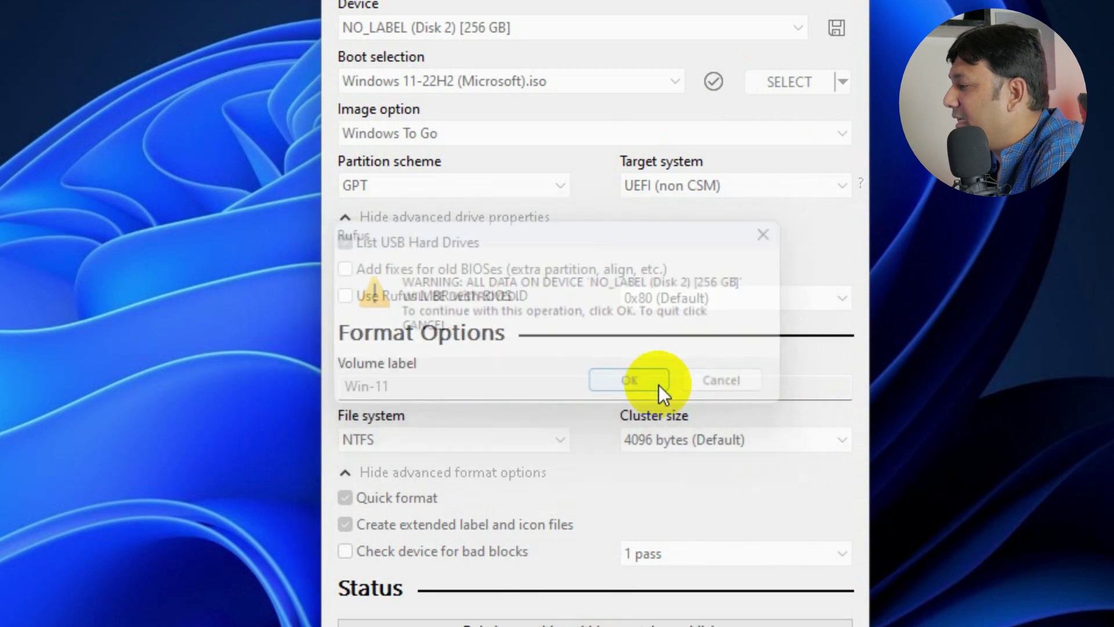